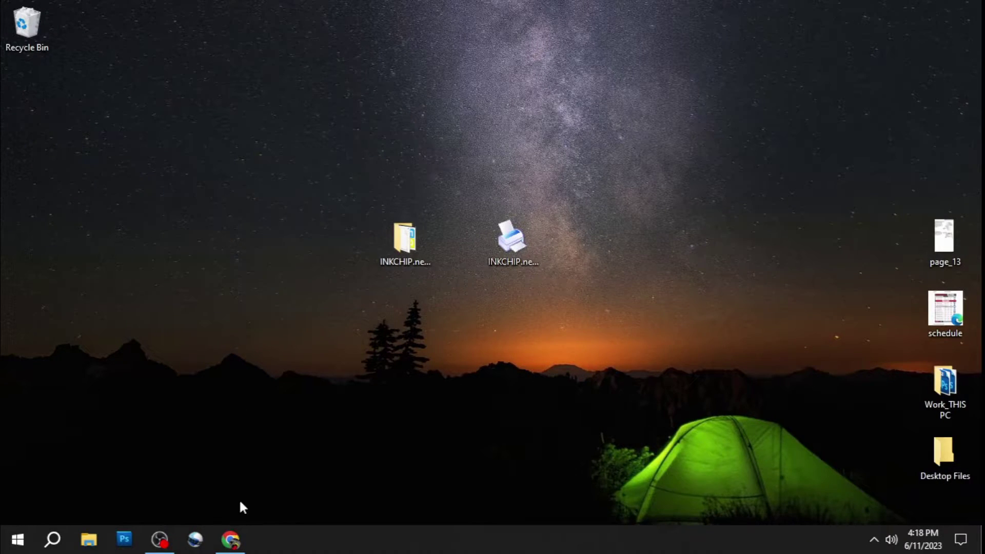
Step: Launch the INKCHIP activation tool from the desktop, then set it aside
{"action": "left_click", "coordinate": [231, 539]}
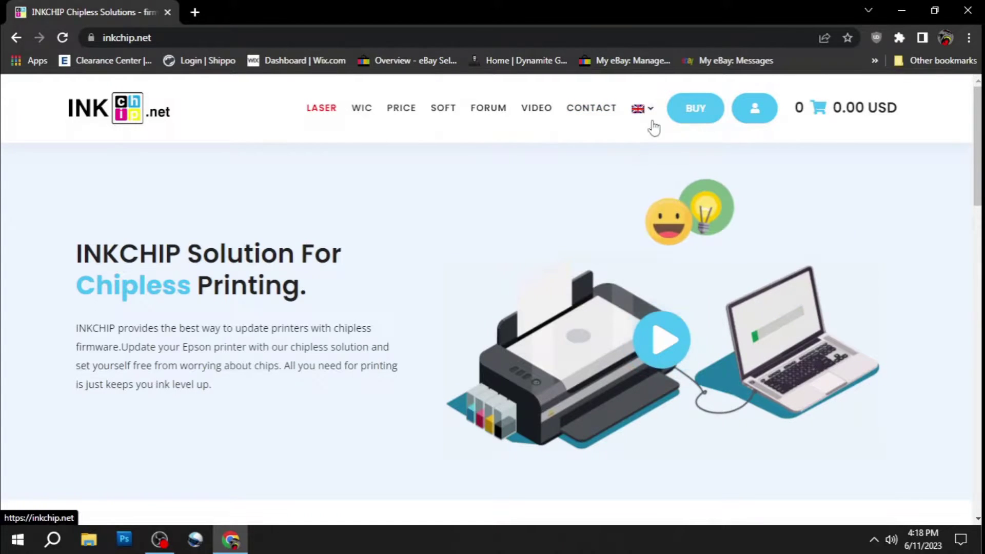
{"action": "left_click", "coordinate": [902, 11]}
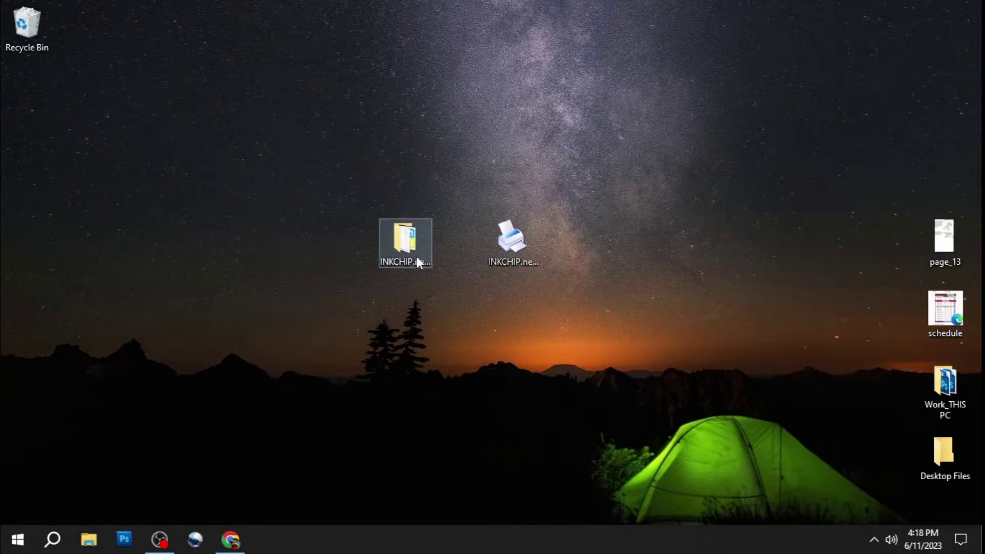
{"action": "double_click", "coordinate": [509, 247]}
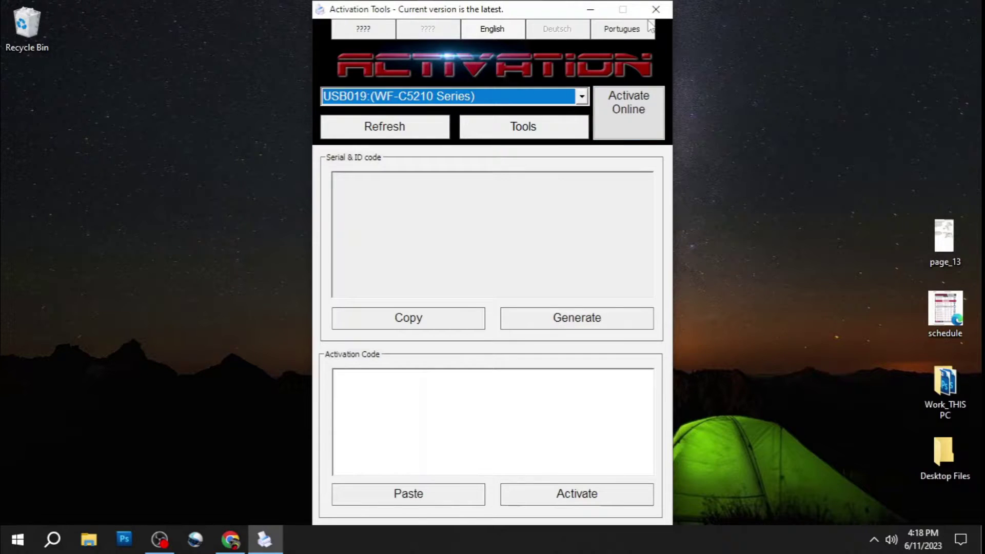
{"action": "left_click", "coordinate": [591, 10]}
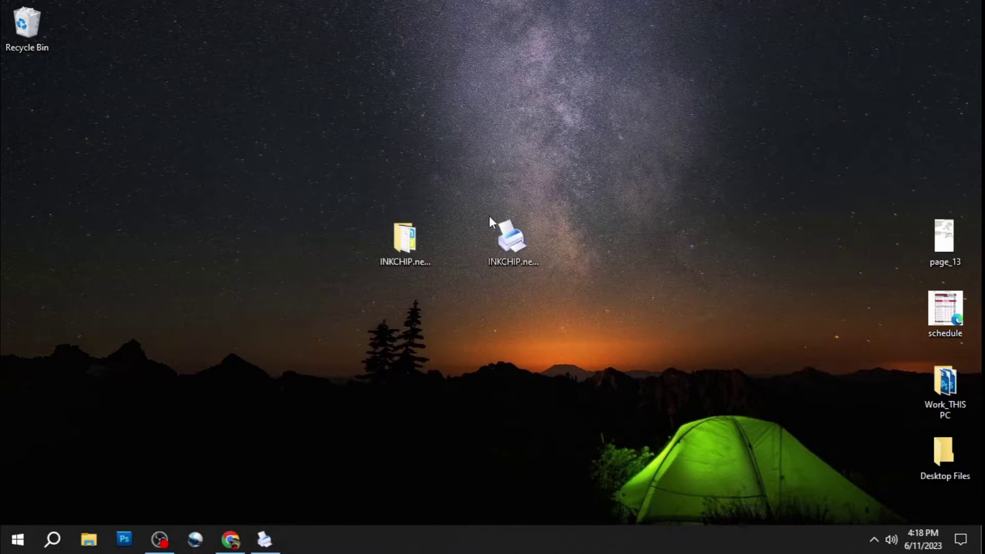
Step: From the inkchip.net price page, add a Work Force WF-C5210, PX-S884 code for 50.00 USD
{"action": "left_click", "coordinate": [233, 539]}
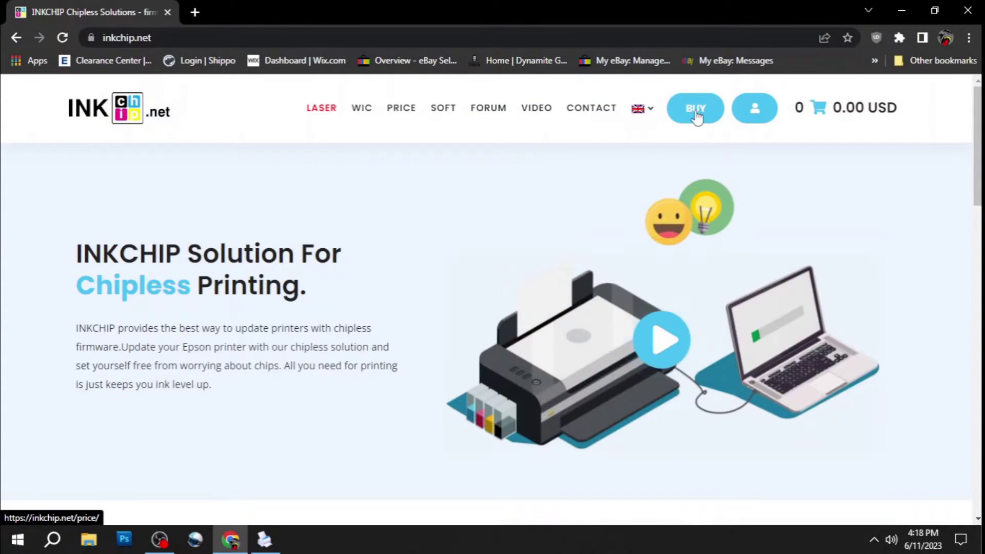
{"action": "left_click", "coordinate": [697, 112]}
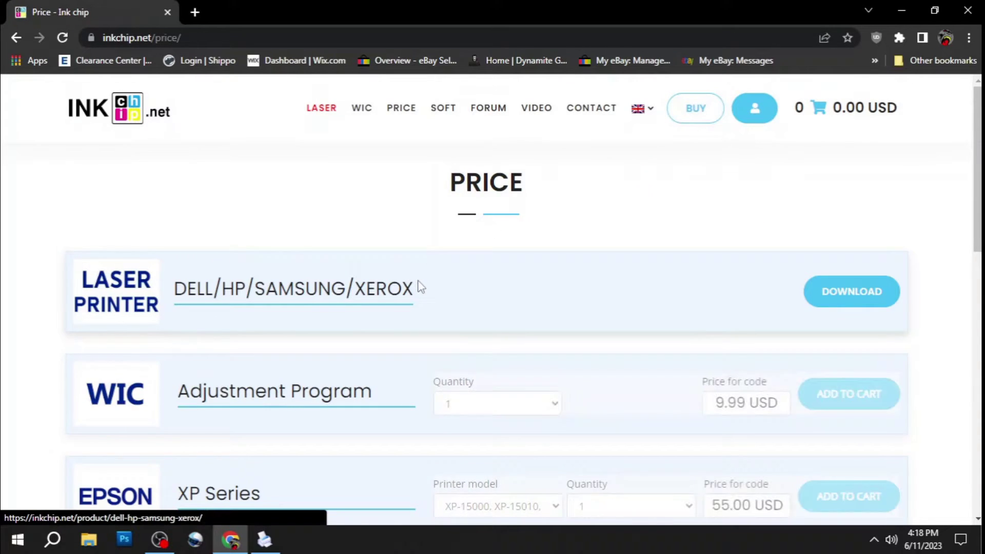
{"action": "scroll", "coordinate": [420, 287], "scroll_direction": "down", "scroll_amount": 3}
{"action": "scroll", "coordinate": [420, 308], "scroll_direction": "down", "scroll_amount": 2}
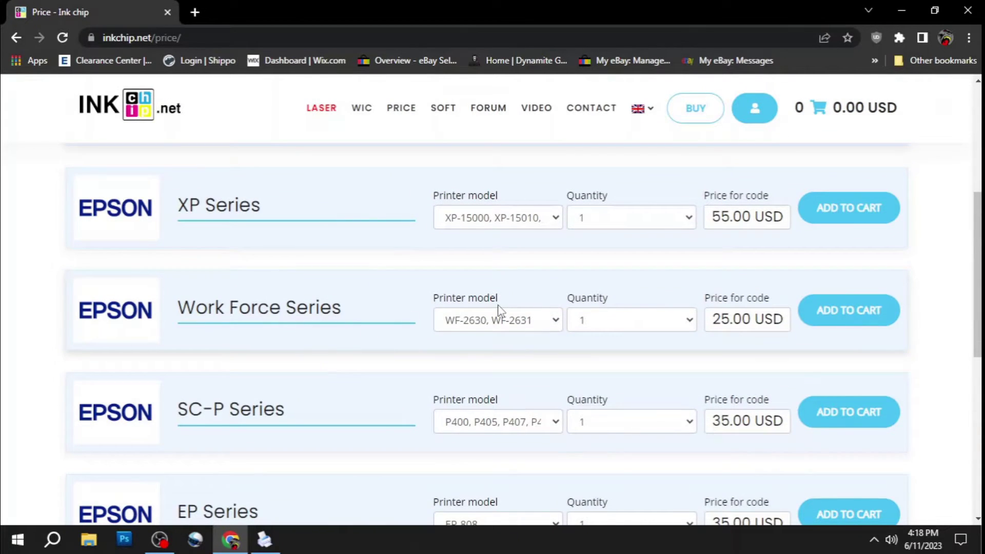
{"action": "left_click", "coordinate": [553, 321]}
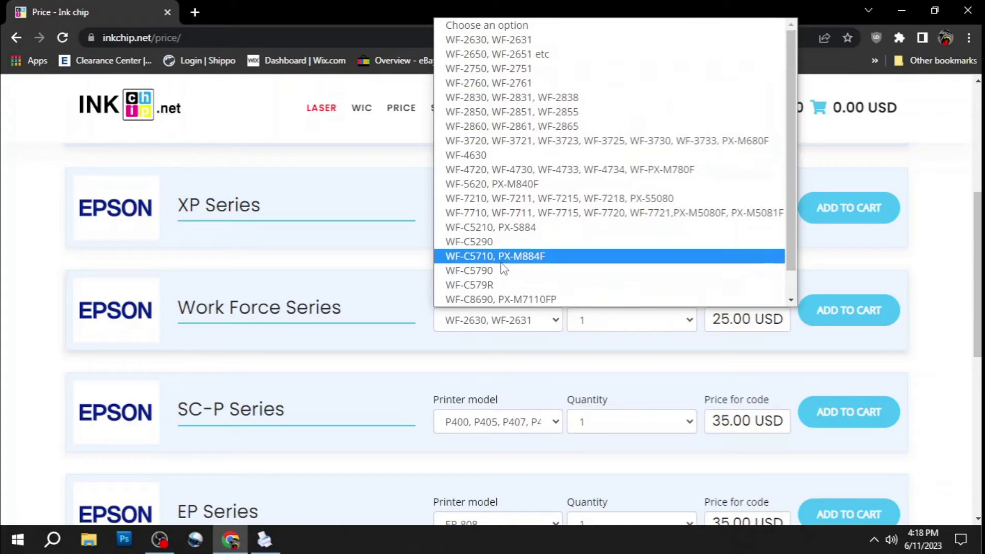
{"action": "left_click", "coordinate": [497, 227]}
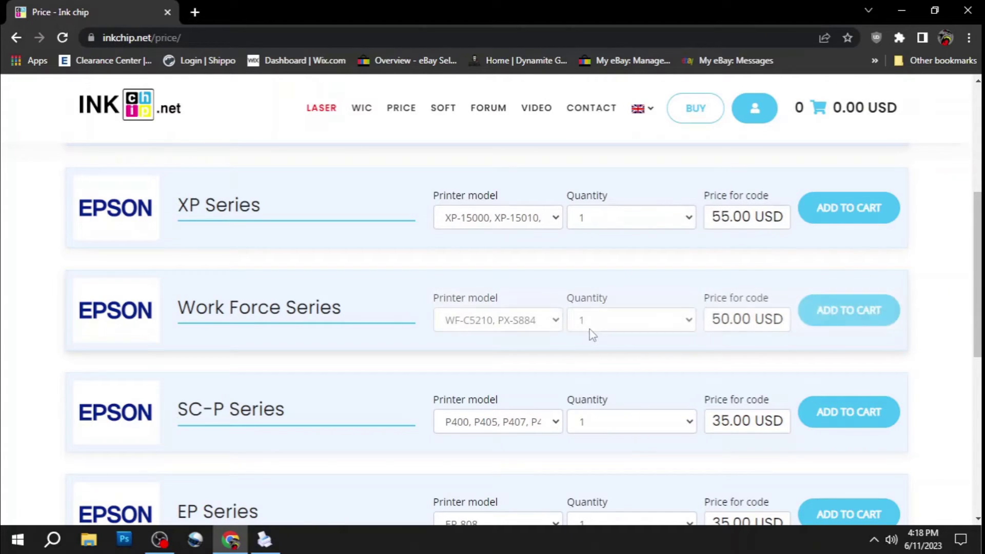
{"action": "left_click", "coordinate": [823, 316]}
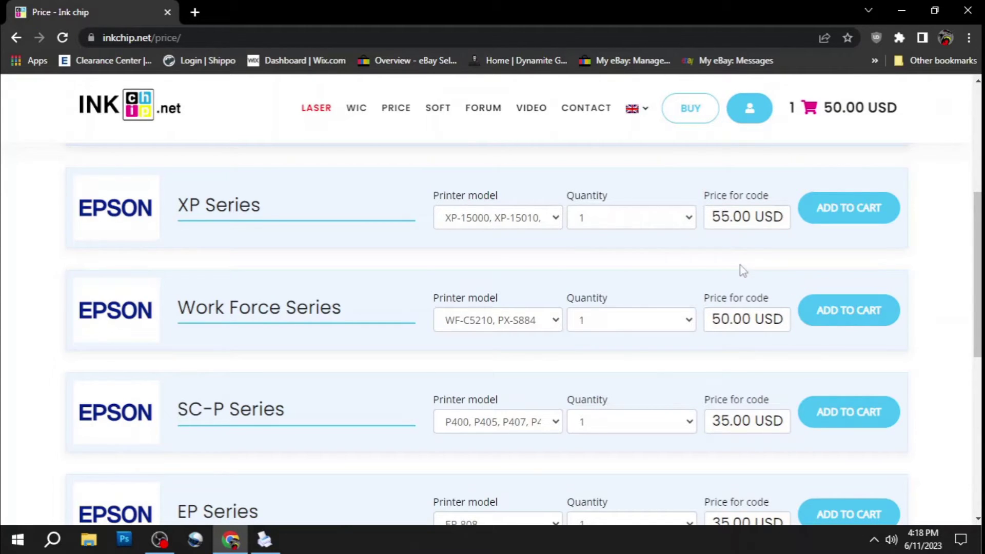
Step: Apply the GORILLA coupon in the cart to reach 45.00 USD, then proceed to checkout
{"action": "left_click", "coordinate": [808, 112]}
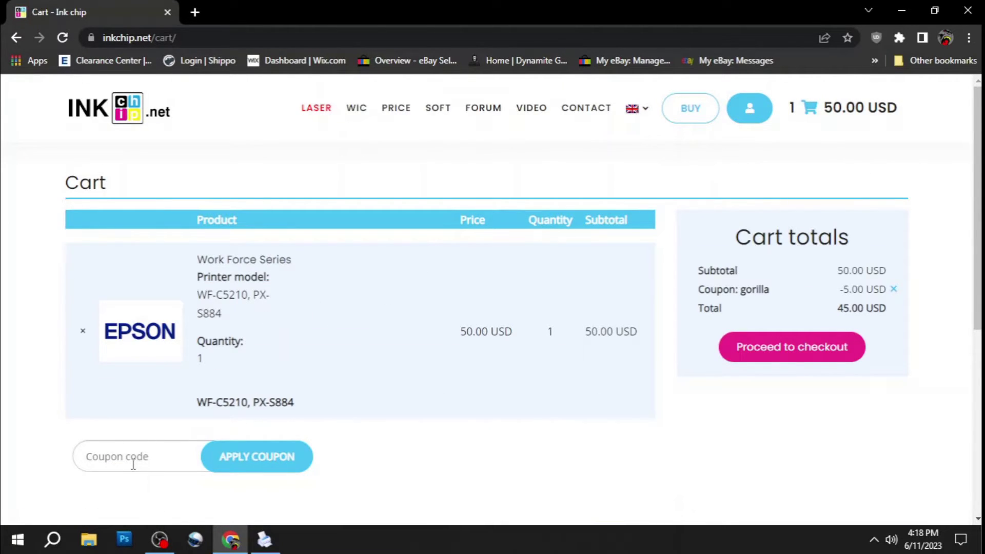
{"action": "left_click", "coordinate": [131, 456]}
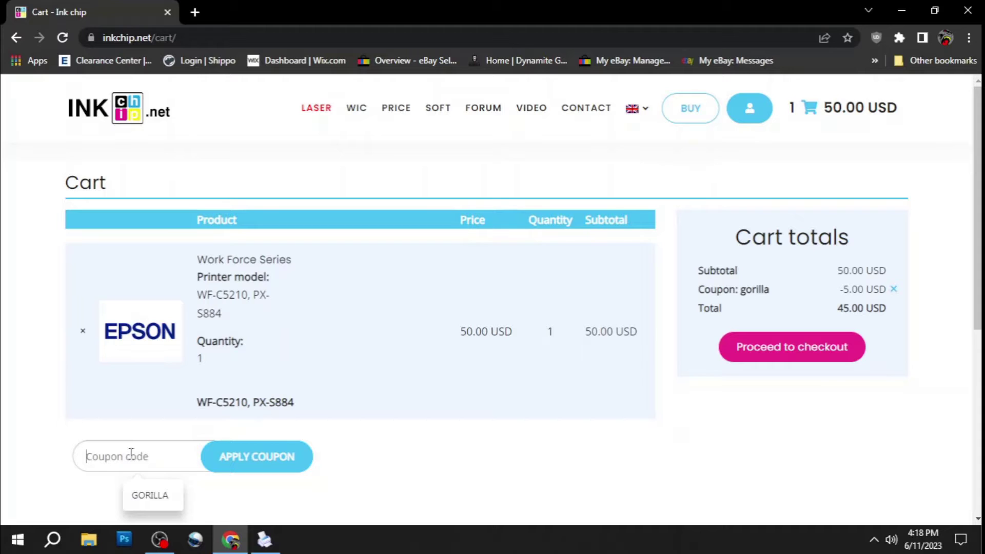
{"action": "left_click", "coordinate": [161, 496]}
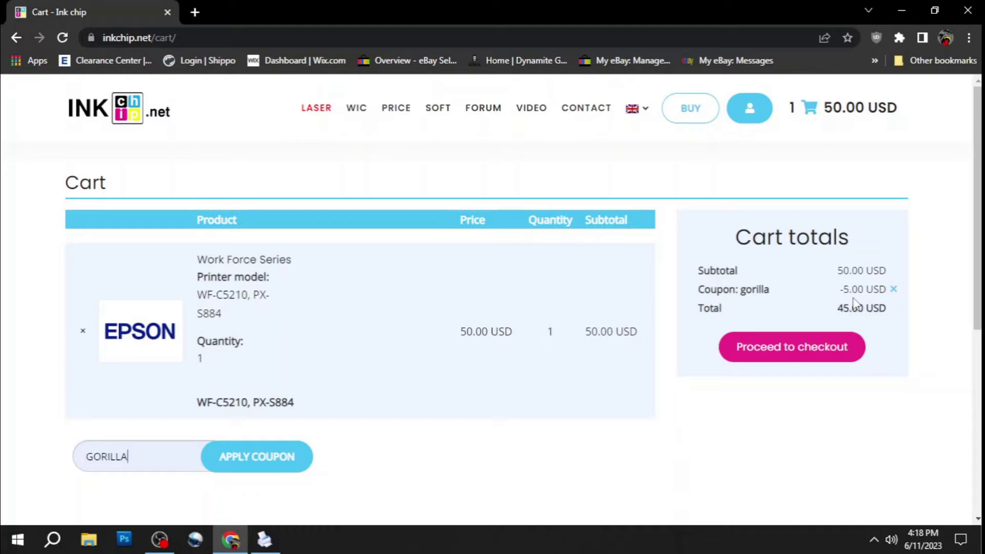
{"action": "left_click", "coordinate": [774, 356]}
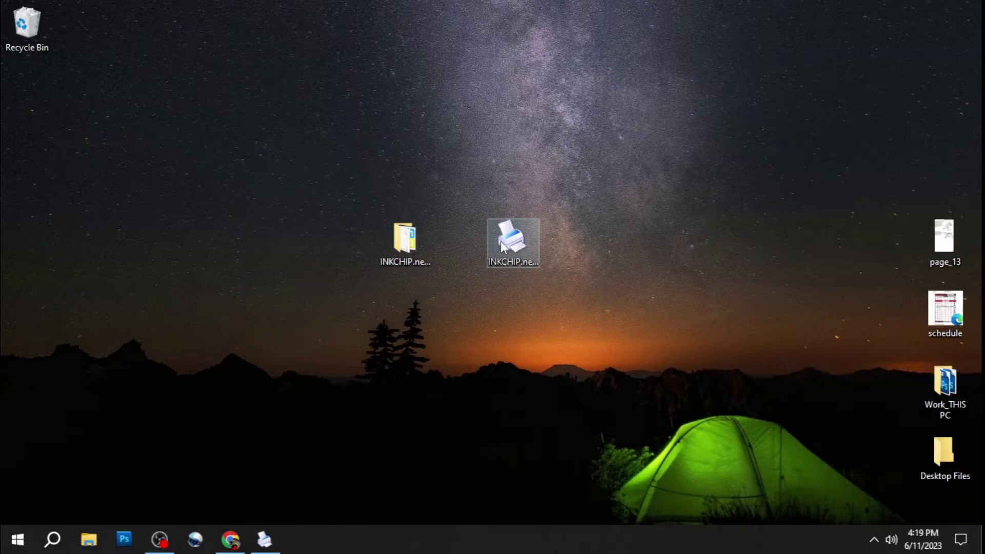
Step: Activate the WF-C5210 online in Activation Tools by pasting the purchased serial and confirming
{"action": "double_click", "coordinate": [503, 251]}
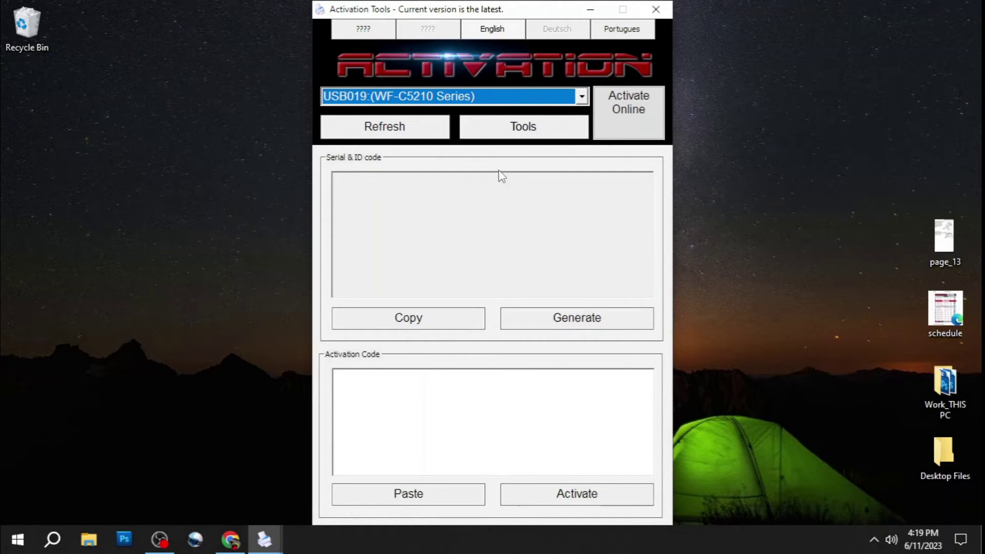
{"action": "left_click", "coordinate": [627, 128]}
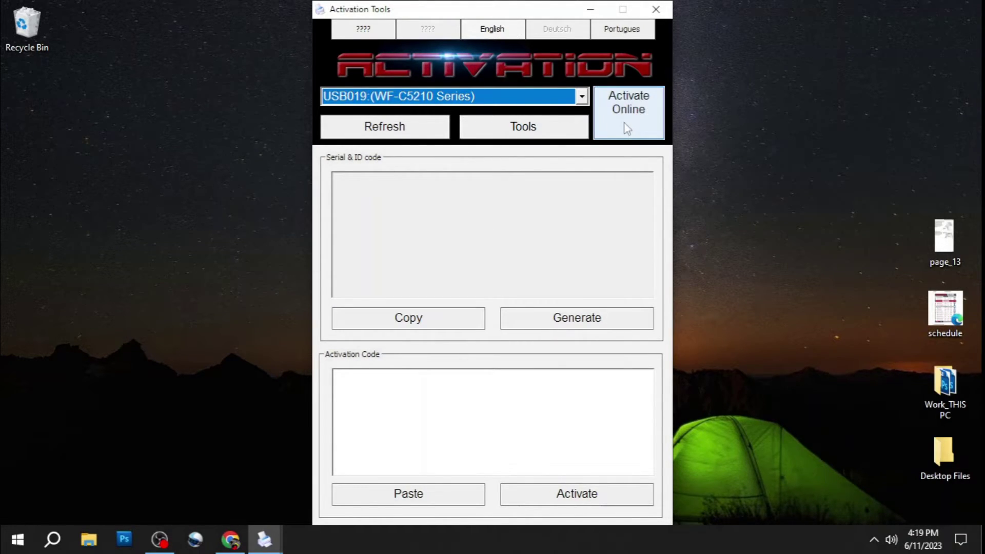
{"action": "left_click", "coordinate": [625, 127]}
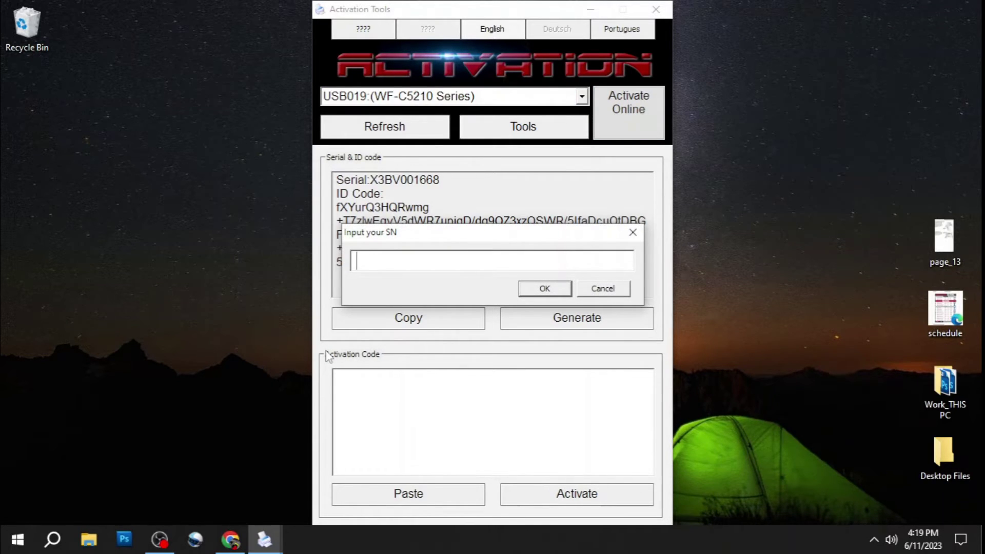
{"action": "key", "text": "ctrl+v"}
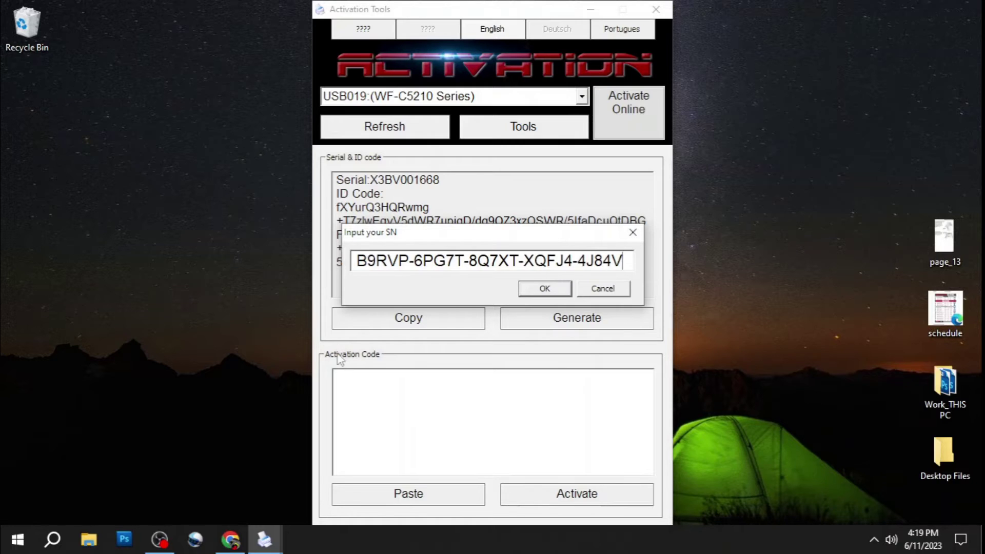
{"action": "left_click", "coordinate": [546, 289]}
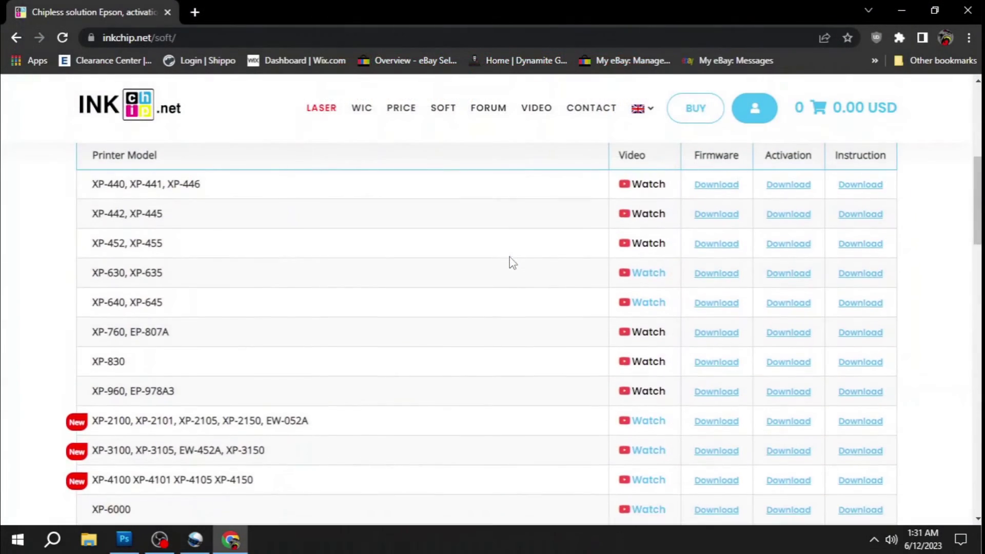
{"action": "scroll", "coordinate": [509, 257], "scroll_direction": "down", "scroll_amount": 2}
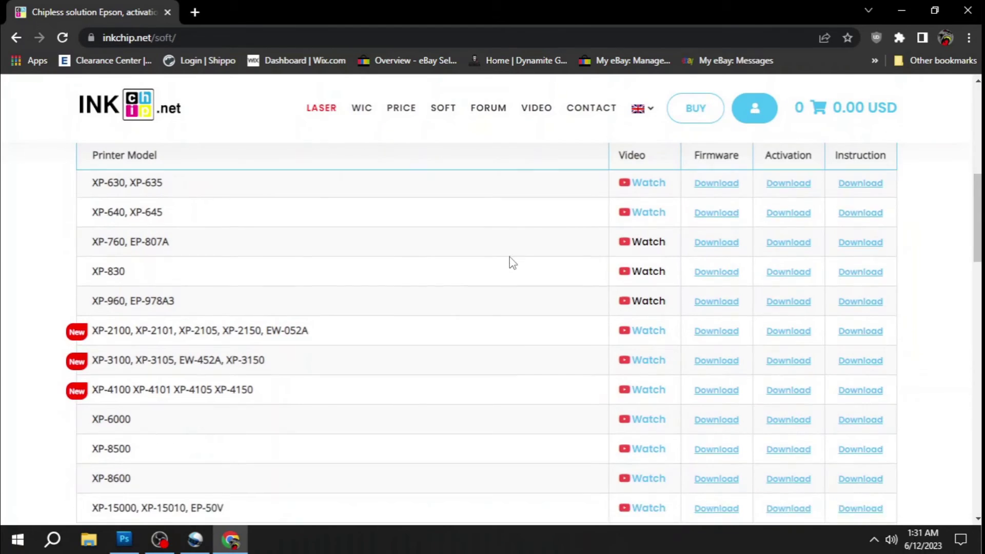
{"action": "scroll", "coordinate": [510, 256], "scroll_direction": "down", "scroll_amount": 5}
{"action": "scroll", "coordinate": [509, 257], "scroll_direction": "down", "scroll_amount": 4}
{"action": "scroll", "coordinate": [510, 256], "scroll_direction": "down", "scroll_amount": 4}
{"action": "scroll", "coordinate": [509, 256], "scroll_direction": "down", "scroll_amount": 4}
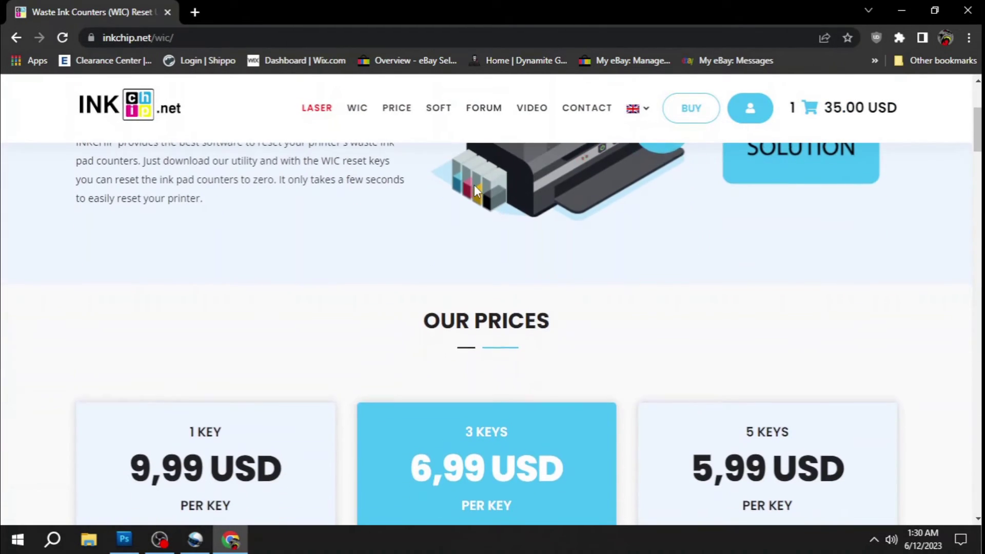
{"action": "scroll", "coordinate": [475, 185], "scroll_direction": "down", "scroll_amount": 2}
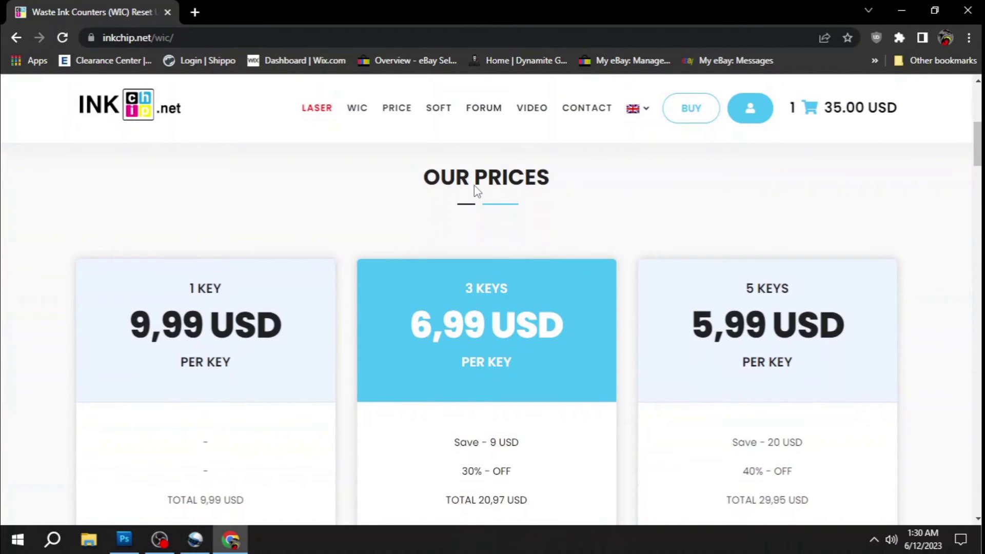
{"action": "scroll", "coordinate": [475, 185], "scroll_direction": "down", "scroll_amount": 1}
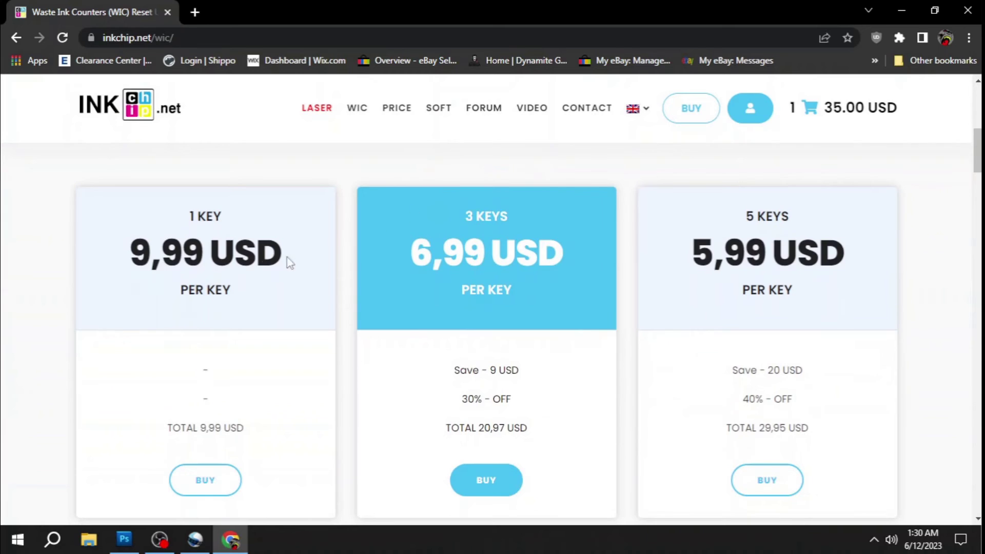
{"action": "left_click", "coordinate": [203, 482]}
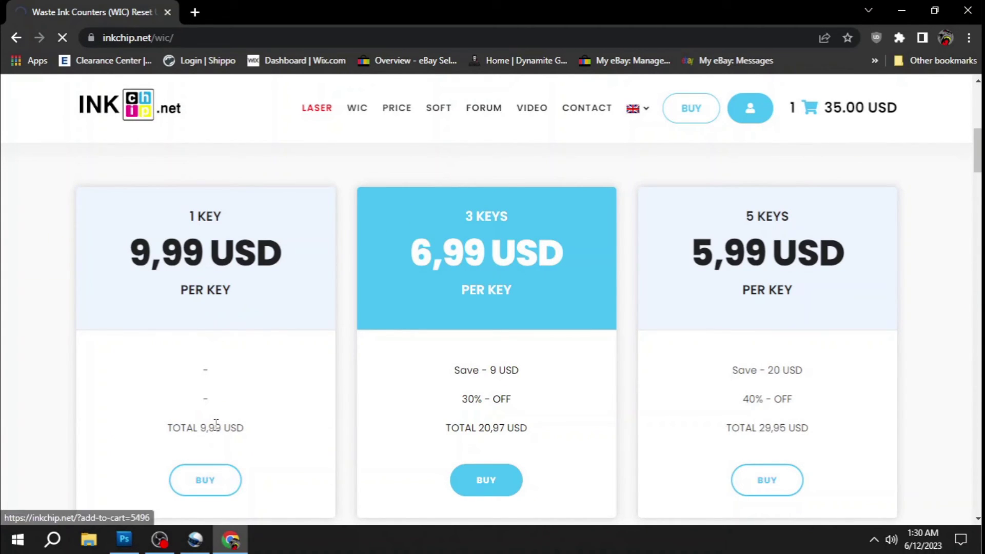